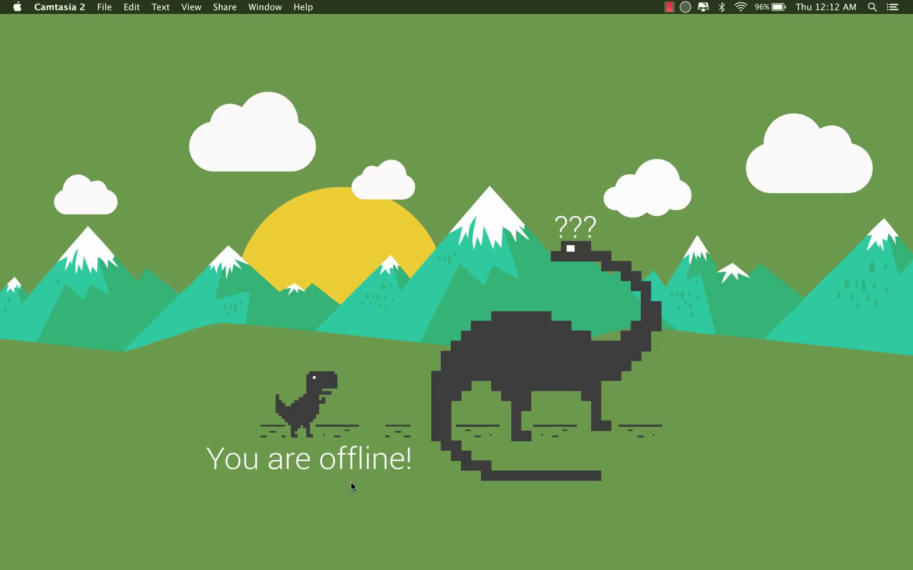
# Launch CleanMyMac 3 from the Dock
pyautogui.click(307, 544)
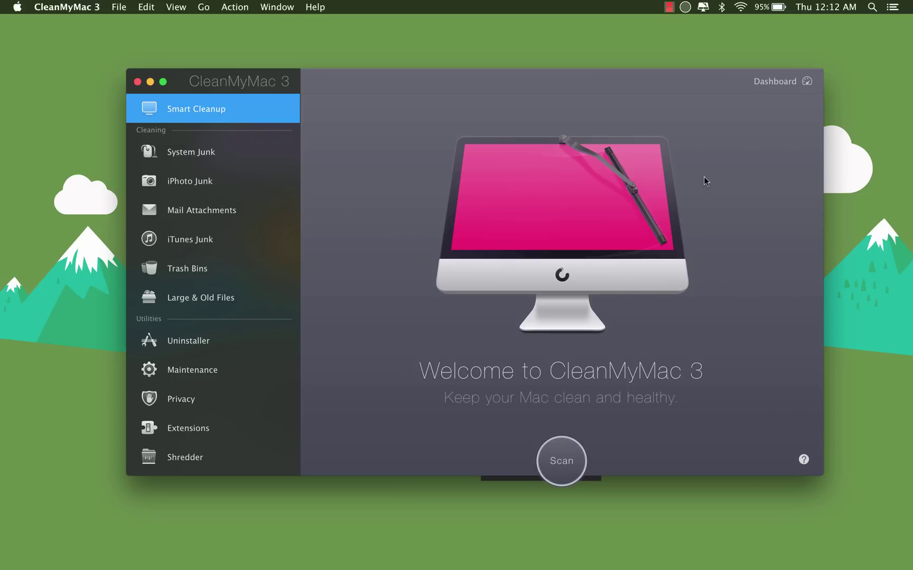
# Run the Smart Cleanup scan of the Mac
pyautogui.click(552, 469)
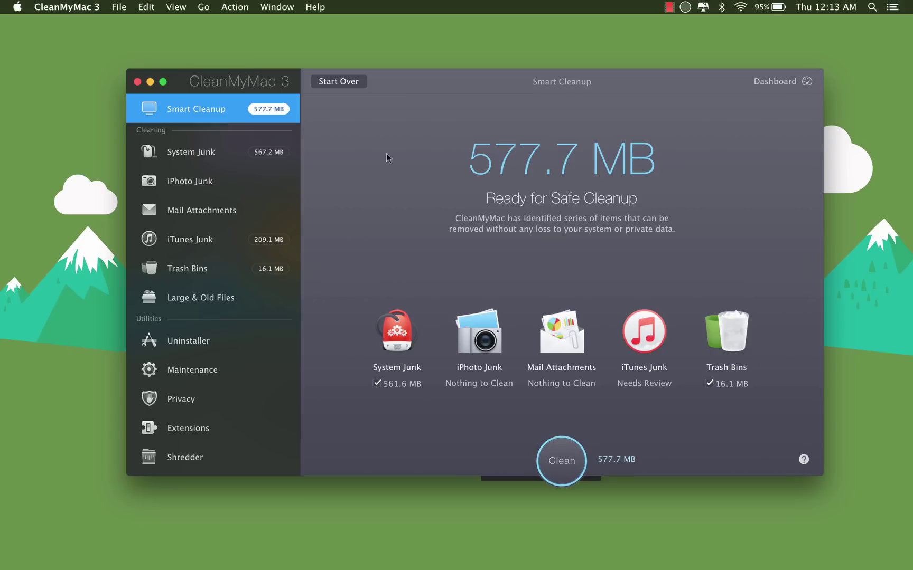
# Review the System Junk, iPhoto Junk, Mail Attachments and iTunes Junk results in turn
pyautogui.click(199, 153)
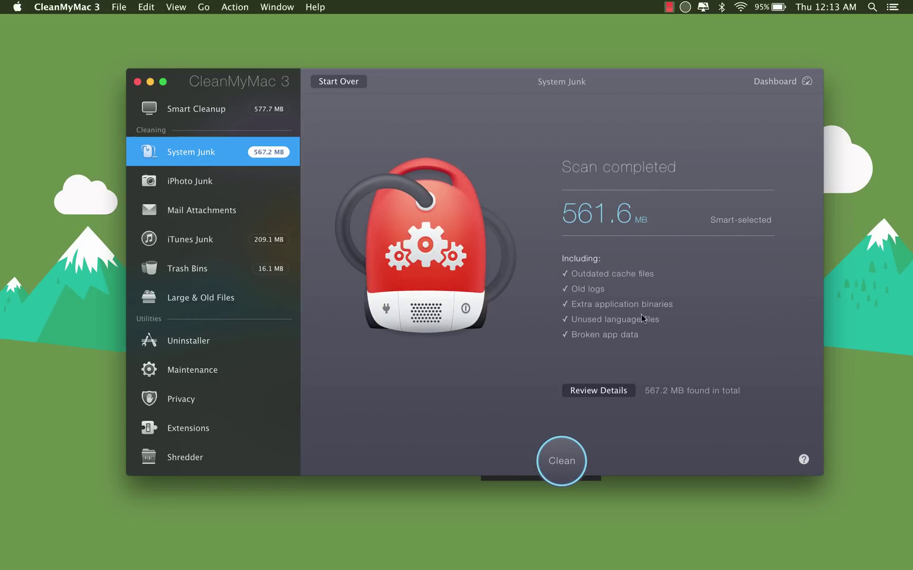
pyautogui.click(203, 181)
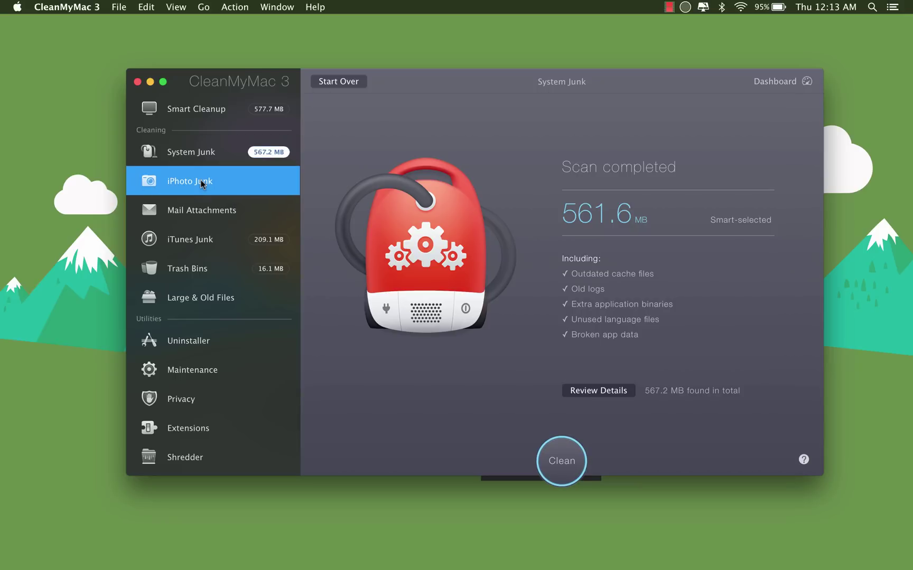
pyautogui.click(229, 218)
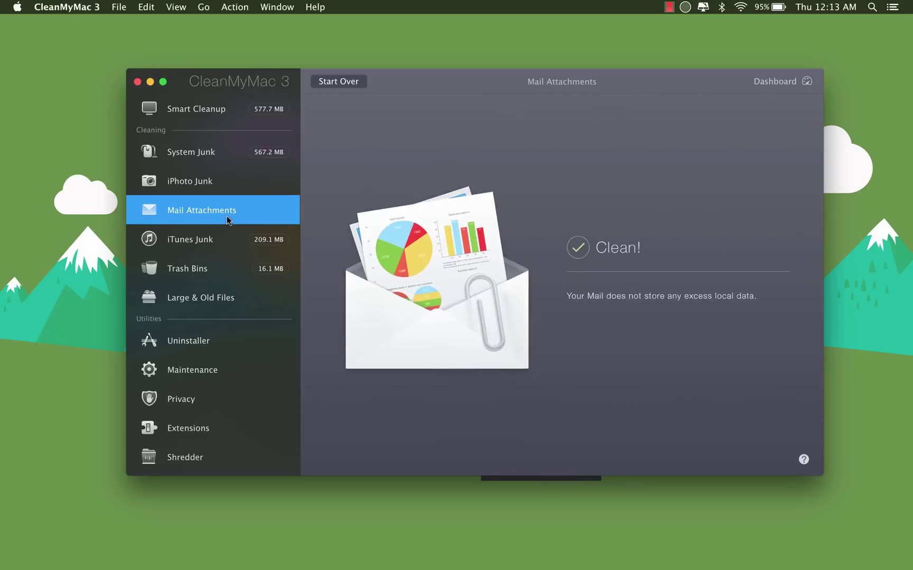
pyautogui.click(266, 242)
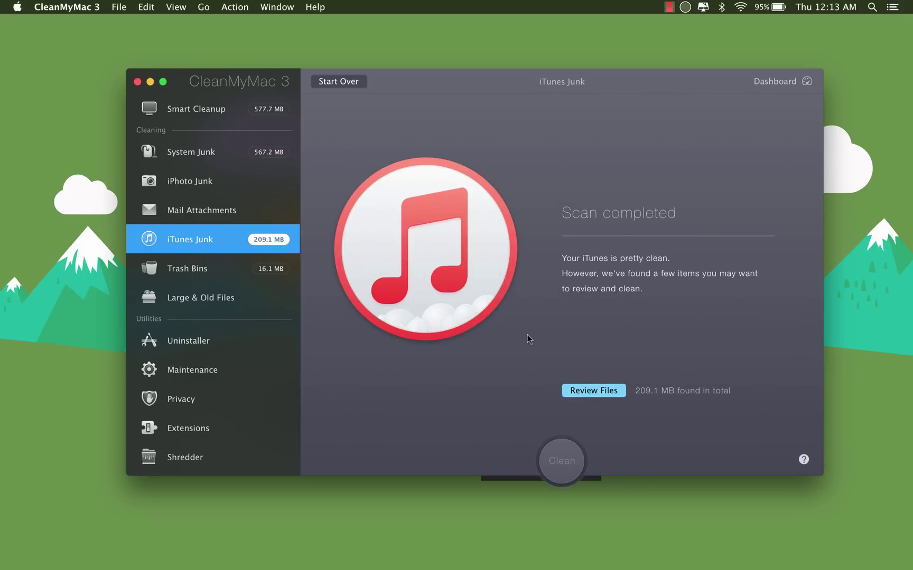
# Tick iOS Applications for cleaning, then check that device backups, software updates and broken downloads are clean
pyautogui.click(603, 397)
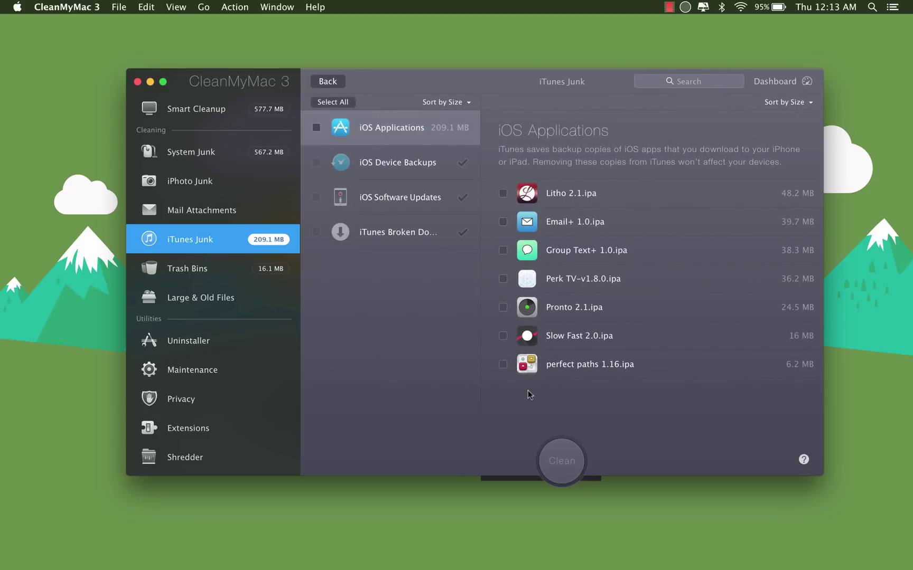
pyautogui.click(317, 128)
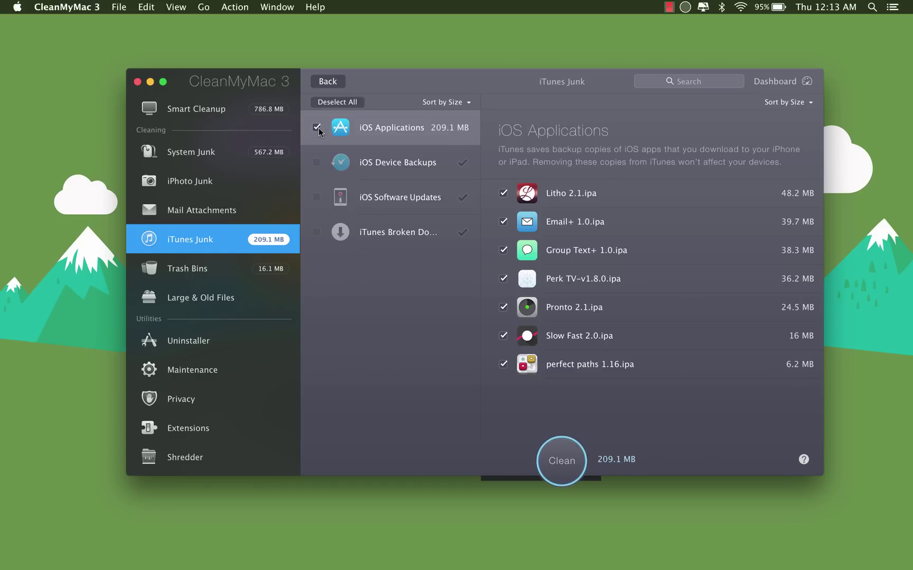
pyautogui.click(373, 166)
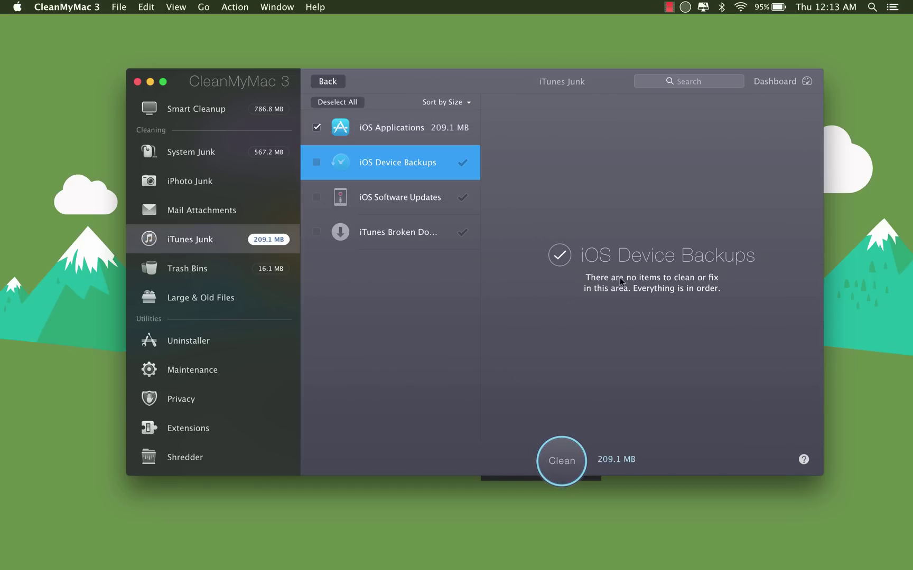
pyautogui.click(383, 207)
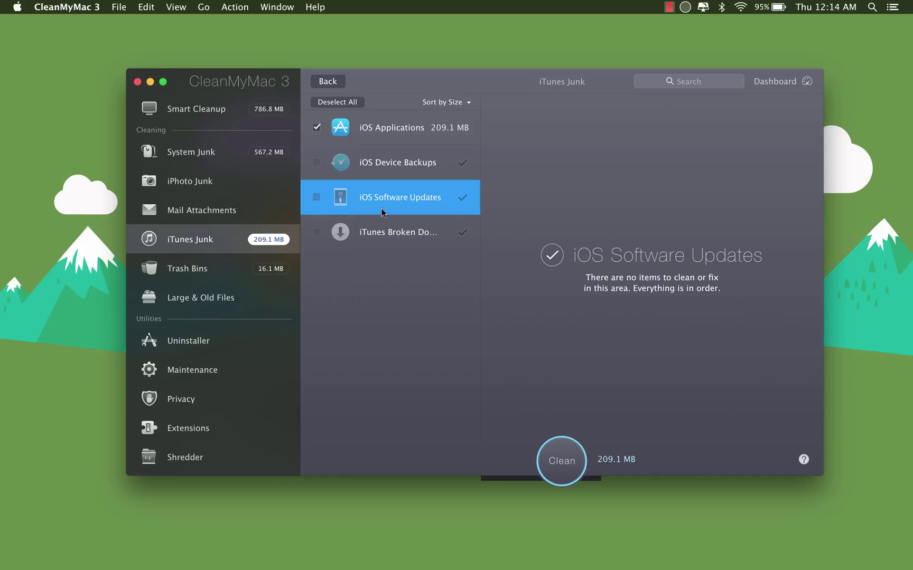
pyautogui.click(376, 241)
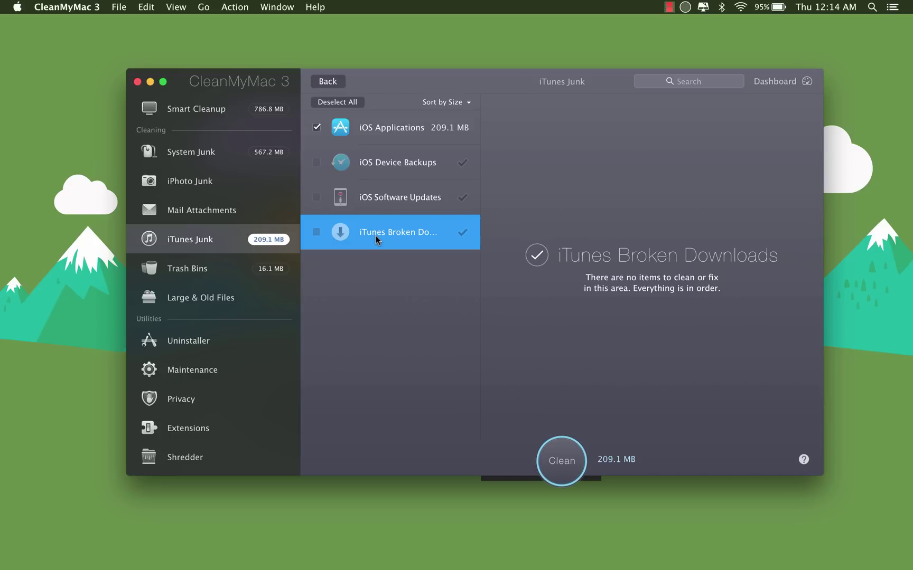
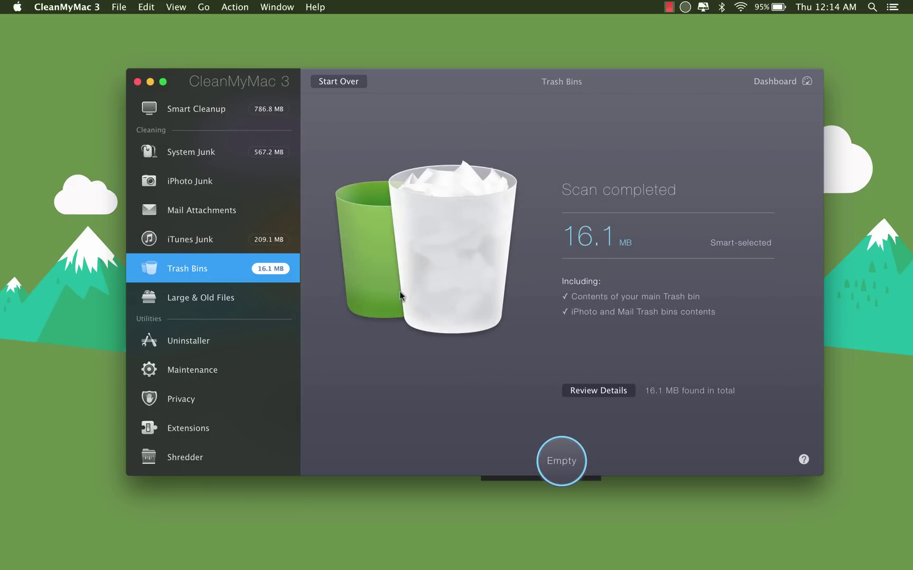
# View the Large & Old Files module, then move on to the Uninstaller overview
pyautogui.click(221, 305)
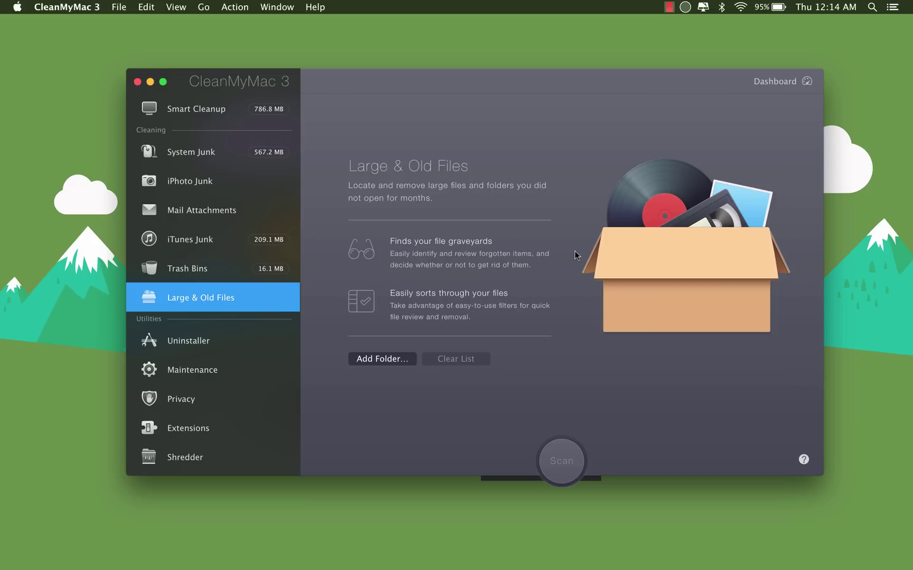
pyautogui.click(230, 347)
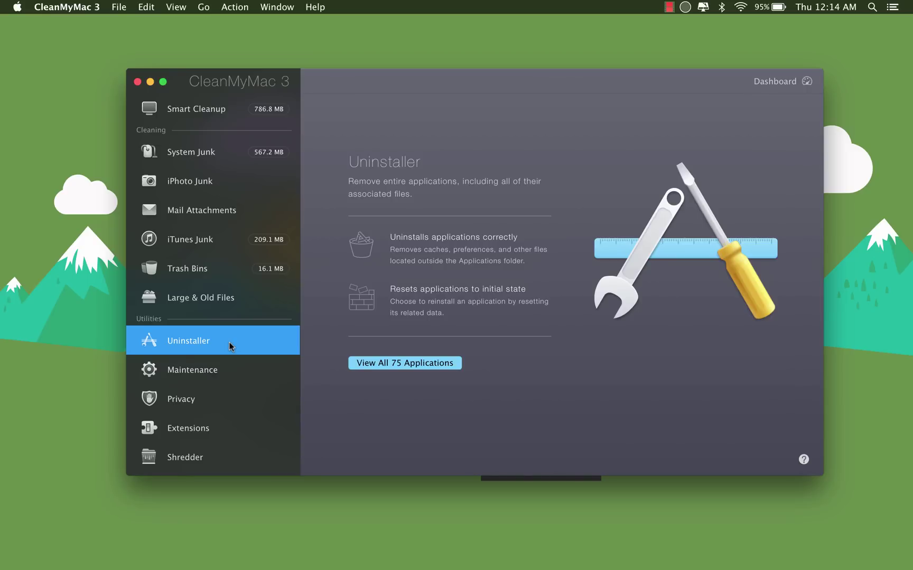
# Browse the Maintenance, Privacy and Extensions modules in turn, finishing on Shredder
pyautogui.click(208, 374)
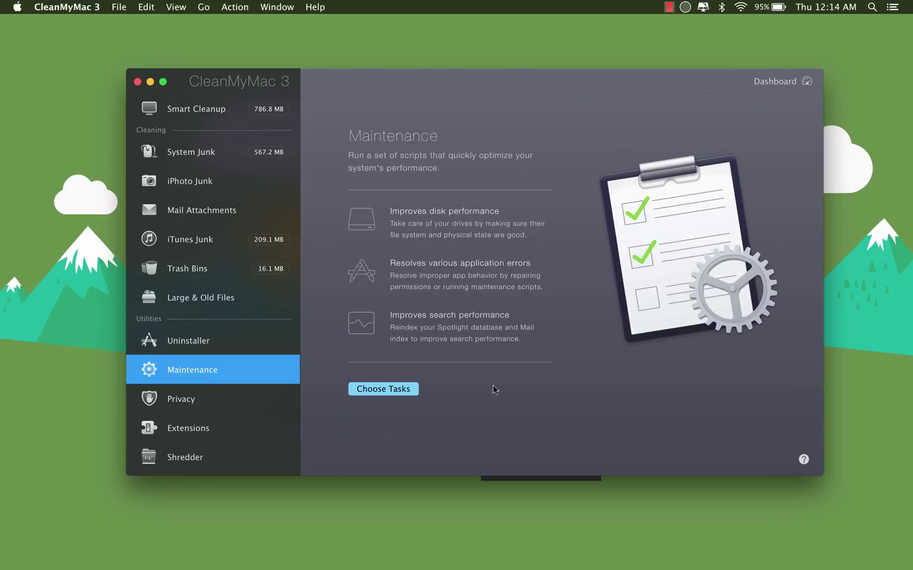
pyautogui.click(224, 412)
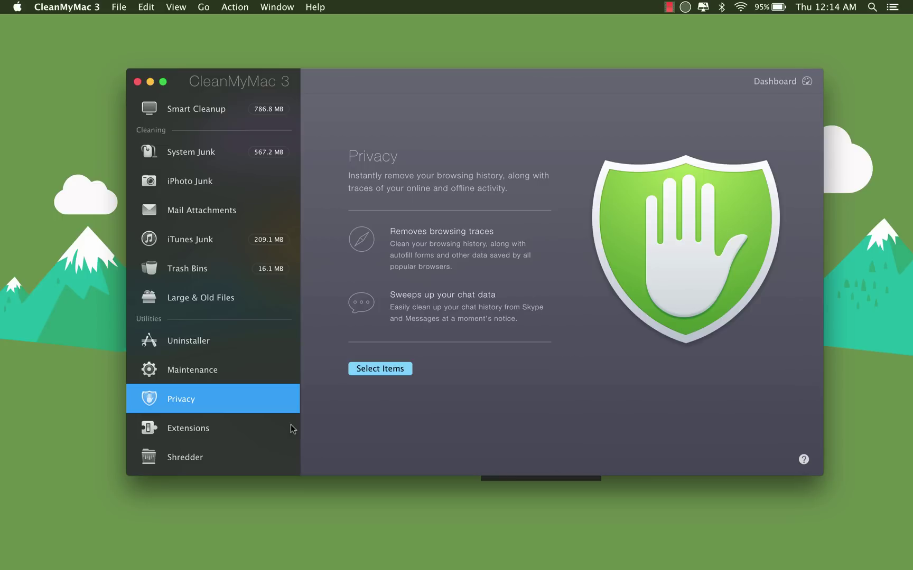
pyautogui.click(210, 437)
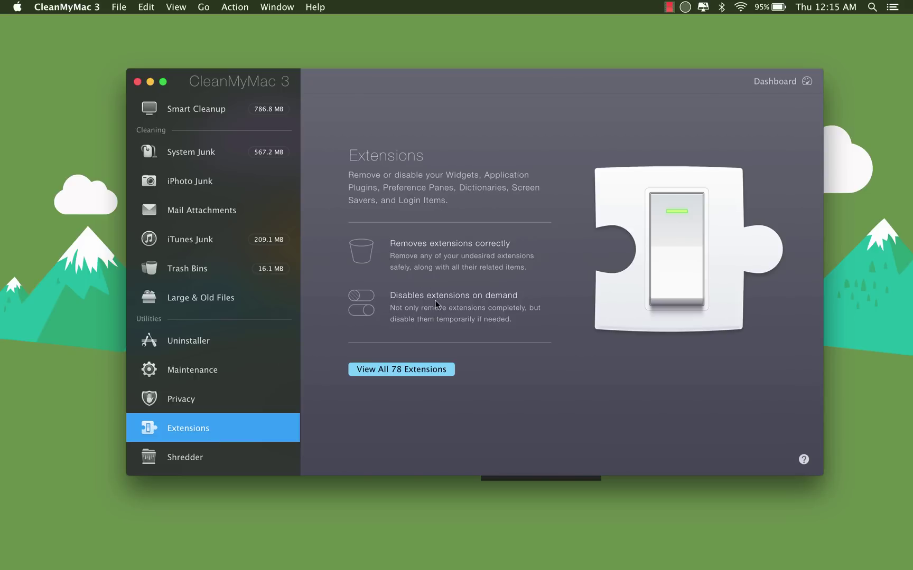
pyautogui.click(214, 460)
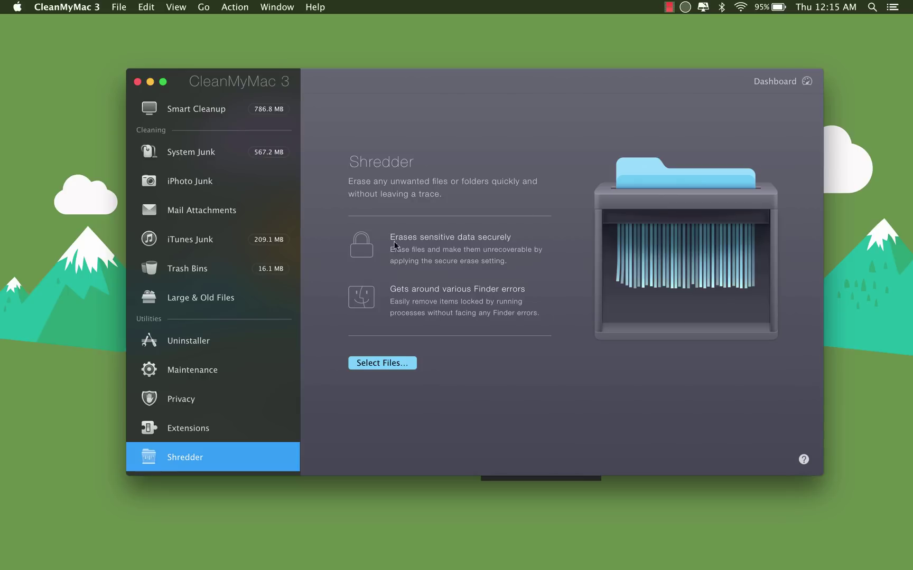
# Open the Dashboard with disk, memory, battery and processor status for the MacBook Pro
pyautogui.click(778, 82)
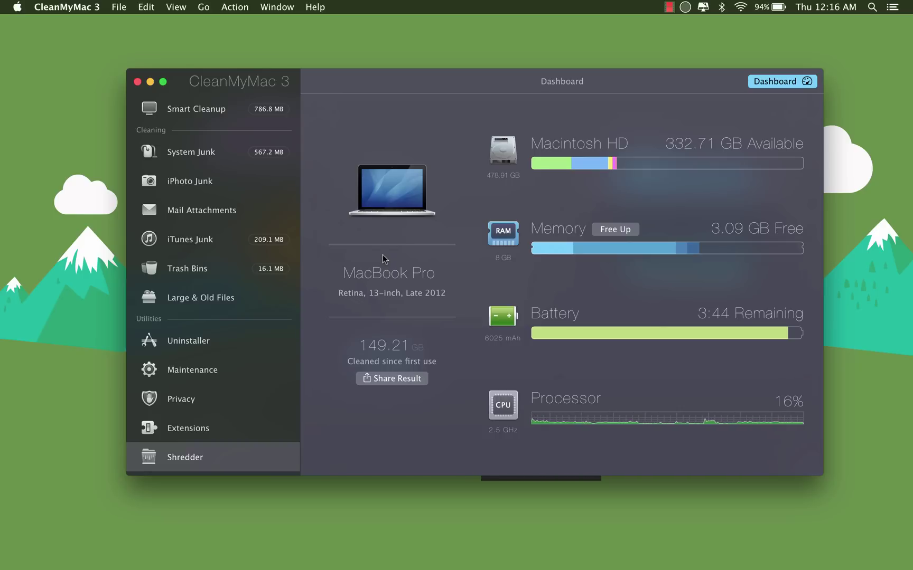
# Minimize the app window and check the menu-bar status overview and battery details
pyautogui.click(151, 82)
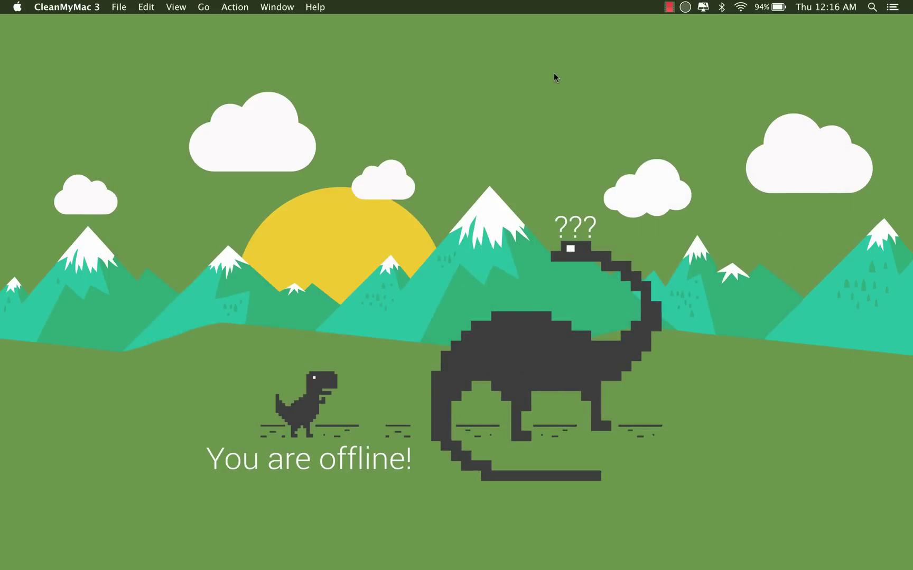
pyautogui.click(703, 8)
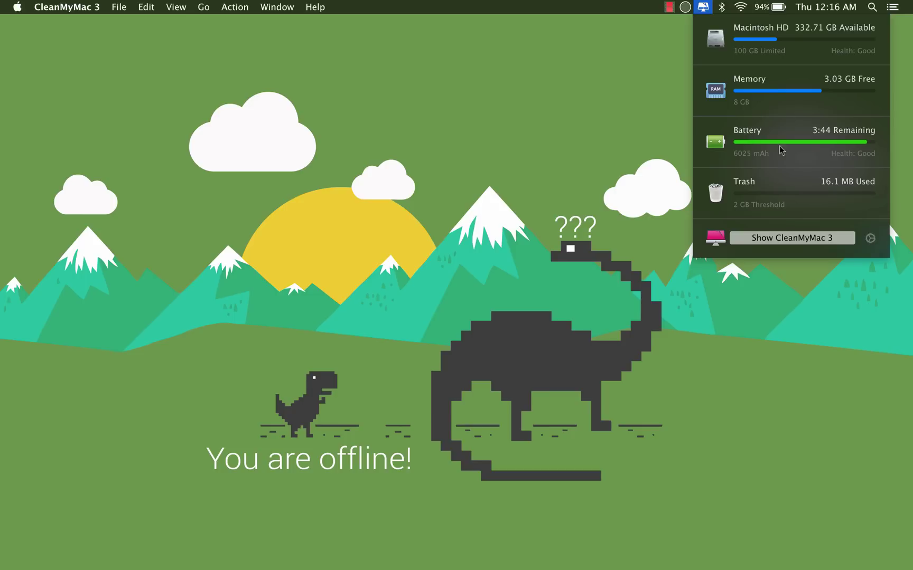
pyautogui.click(779, 9)
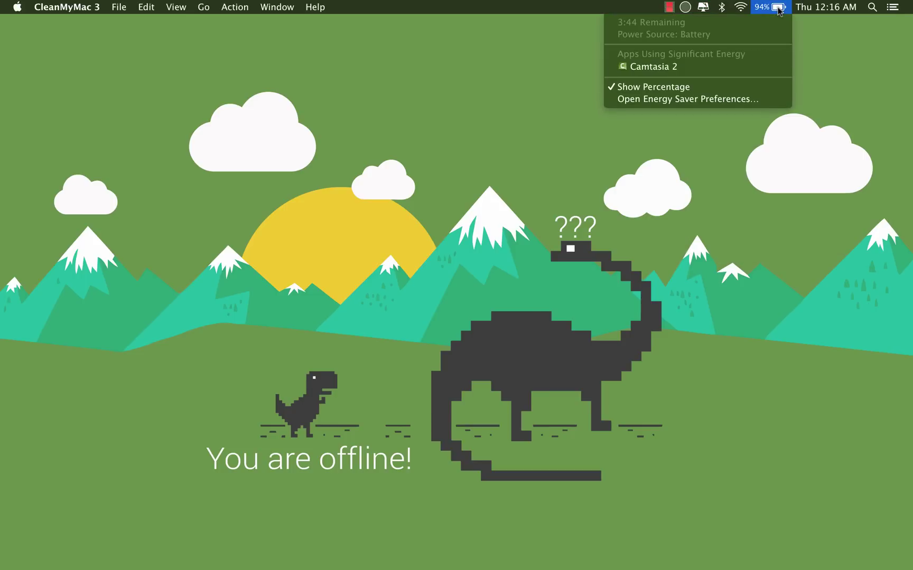
# Empty the 16.1 MB Trash from the menu-bar overview, then dismiss it
pyautogui.click(702, 7)
pyautogui.moveTo(791, 191)
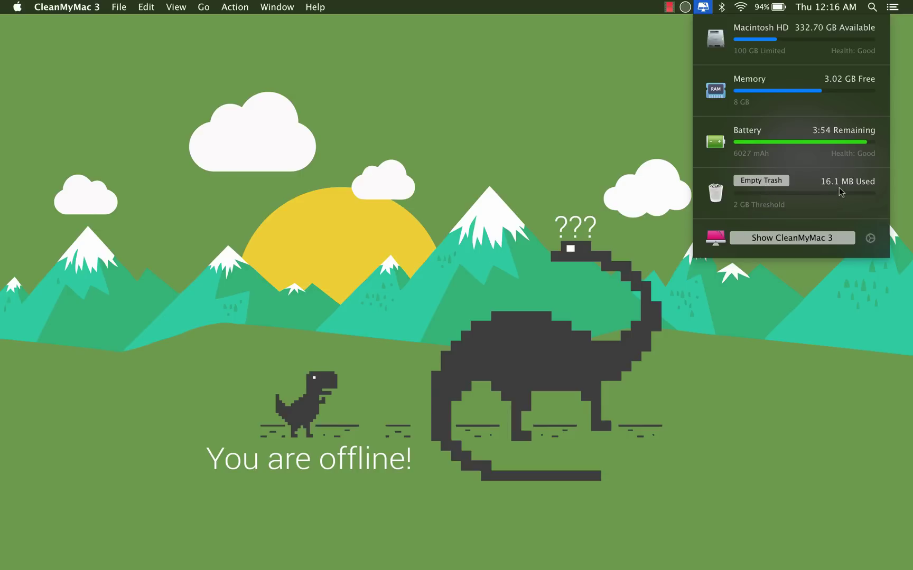
pyautogui.click(751, 187)
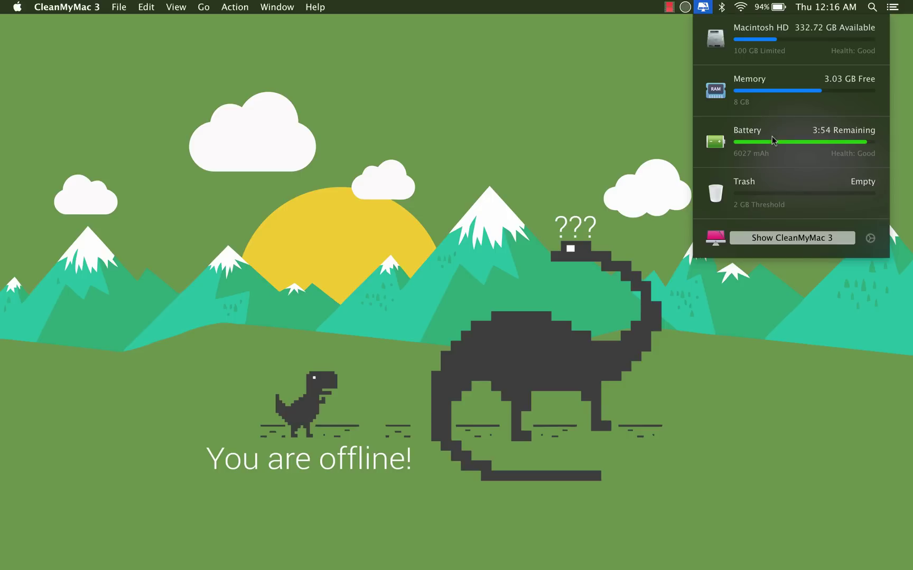
pyautogui.click(770, 238)
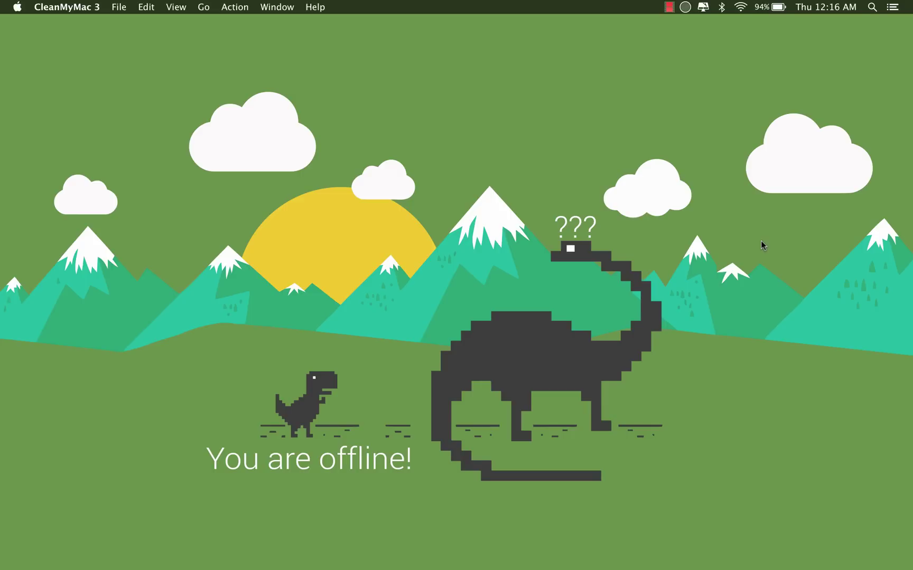
pyautogui.moveTo(596, 526)
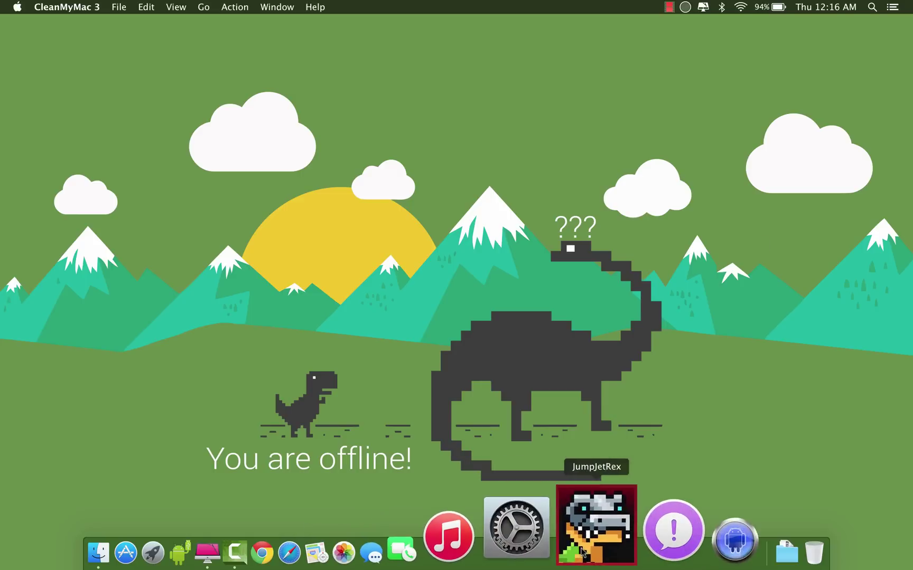
# Restore the window, clean 786.8 MB via Smart Cleanup, and show the 333.46 GB-free dashboard
pyautogui.click(307, 508)
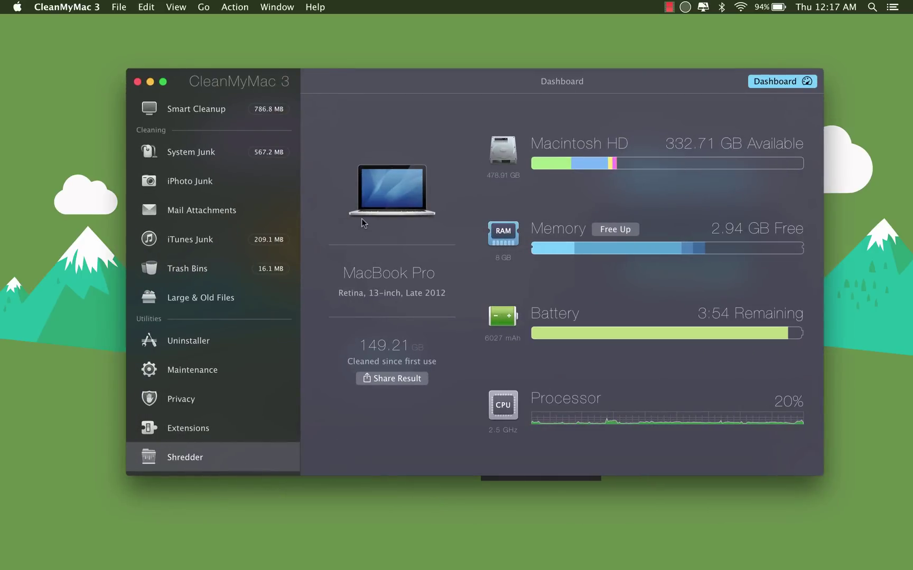
pyautogui.click(215, 113)
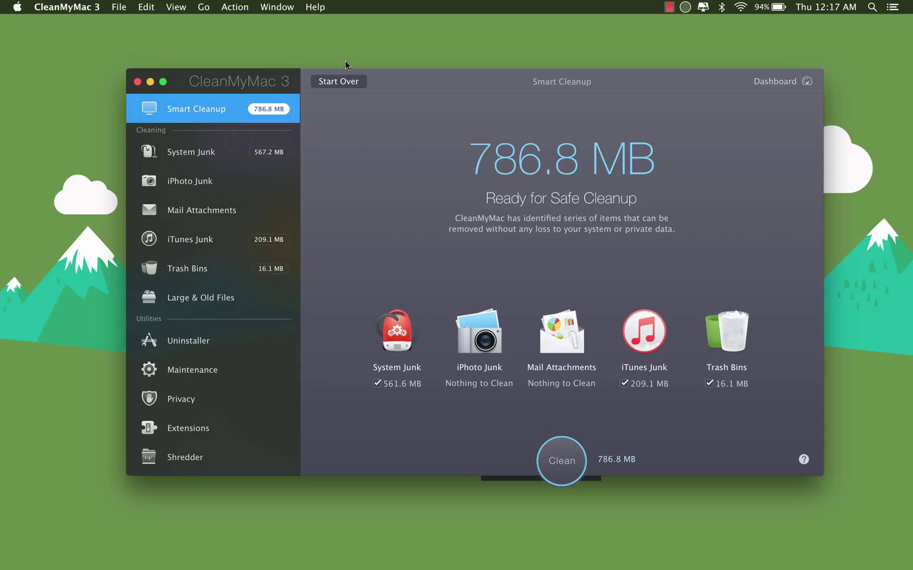
pyautogui.click(567, 468)
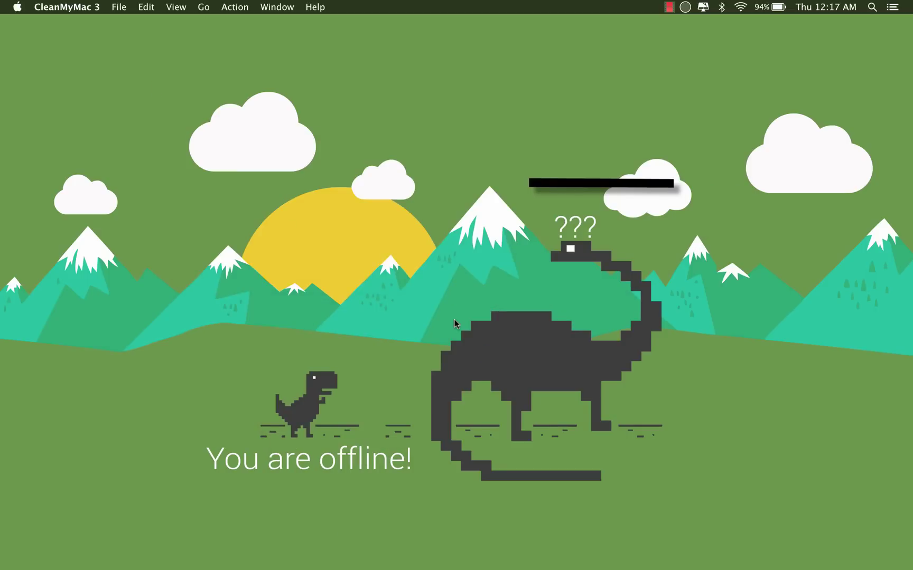
pyautogui.moveTo(322, 526)
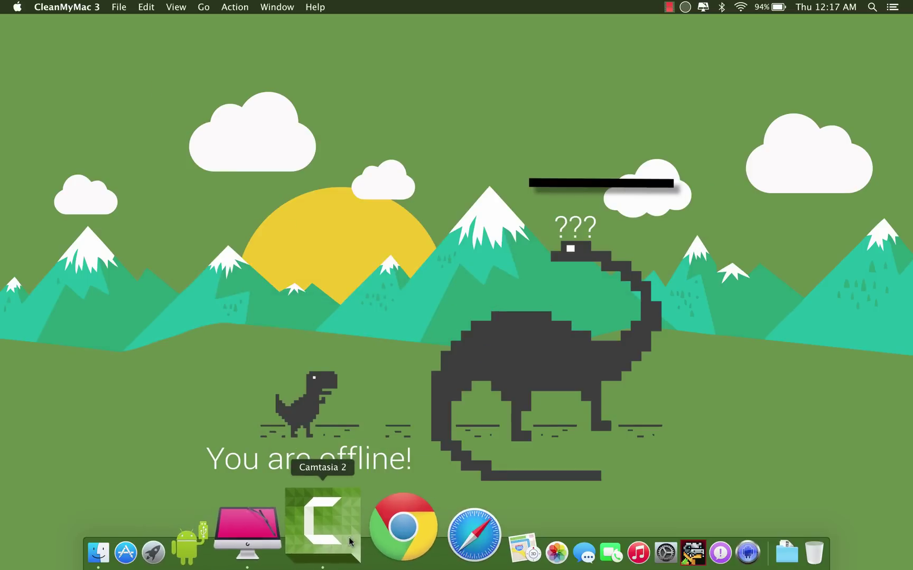
pyautogui.click(325, 538)
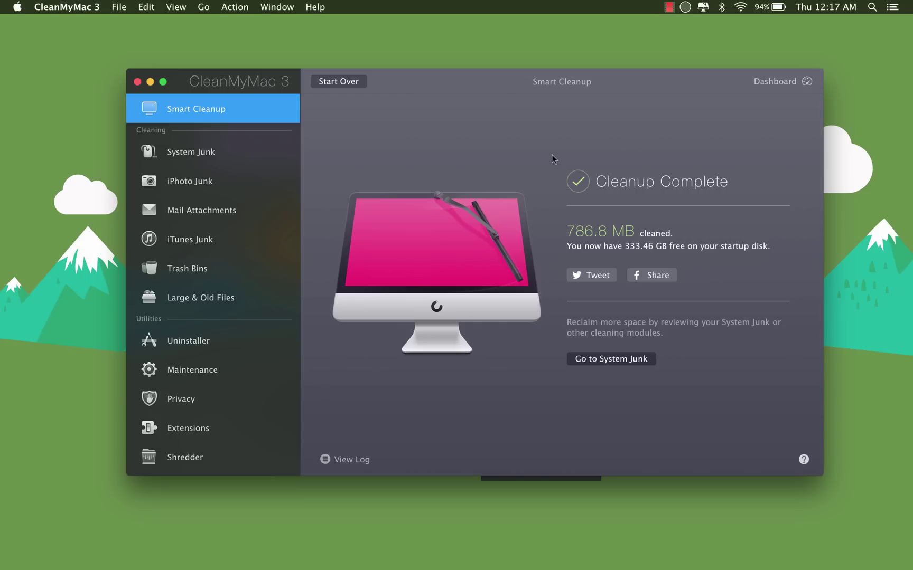
pyautogui.click(763, 80)
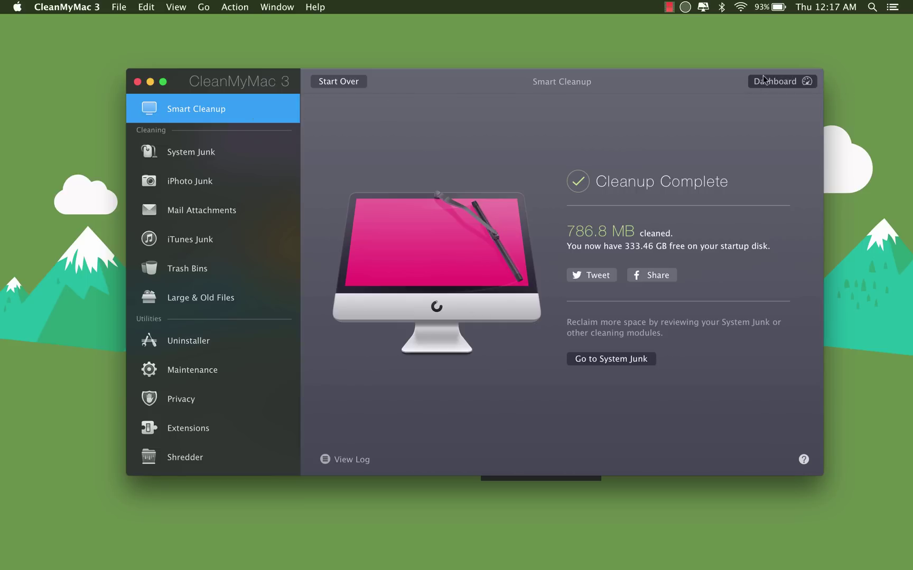